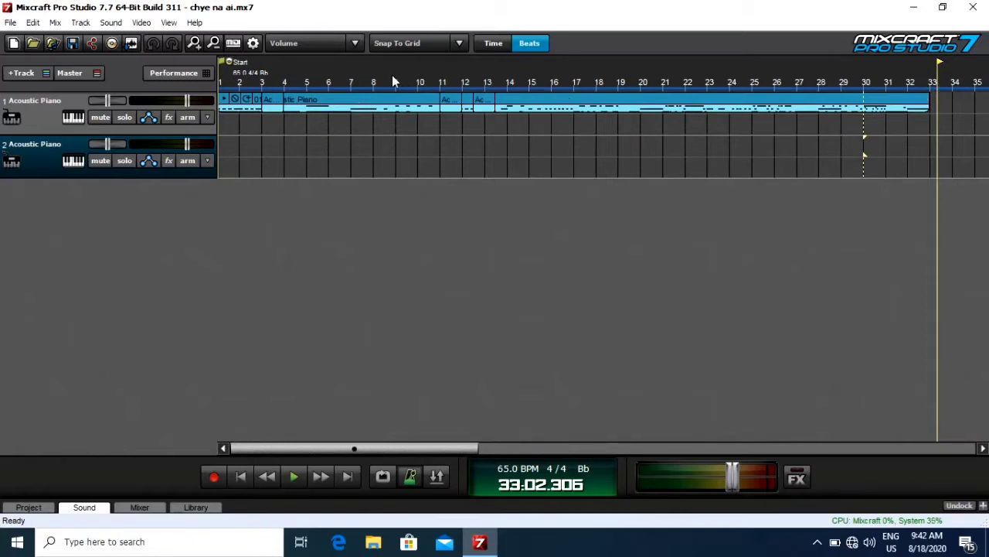
Play the piano arrangement from measure 5
{"action": "left_click", "coordinate": [296, 76]}
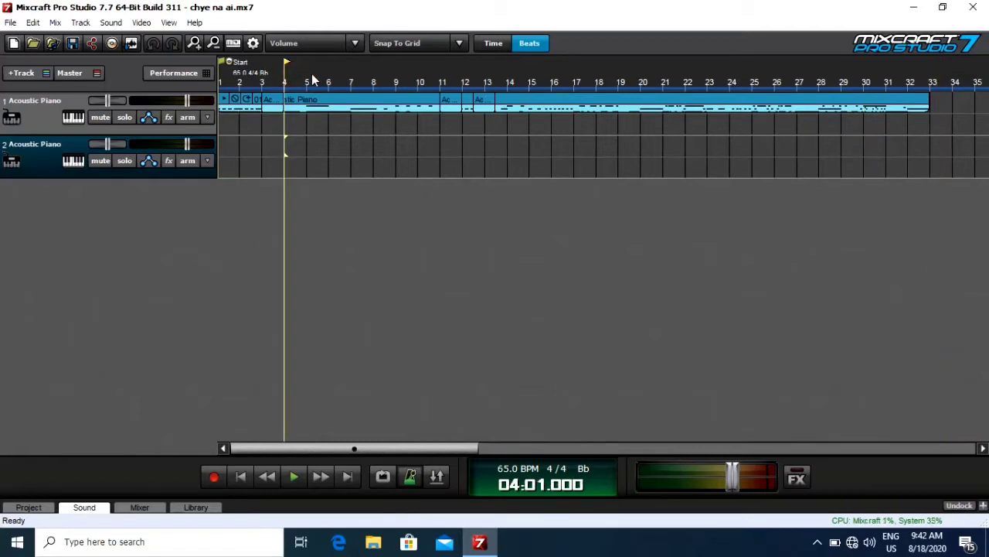
{"action": "left_click", "coordinate": [307, 77]}
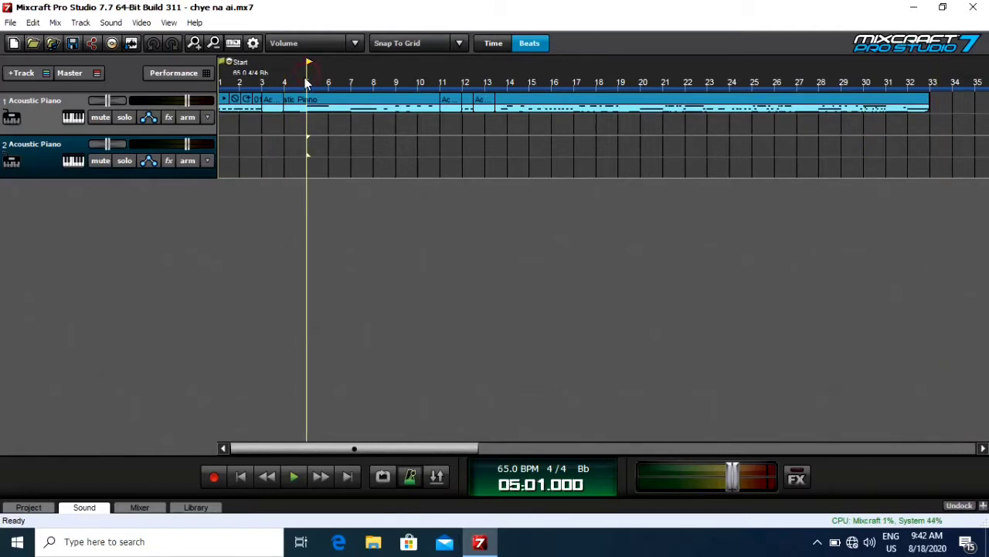
{"action": "key", "text": "space"}
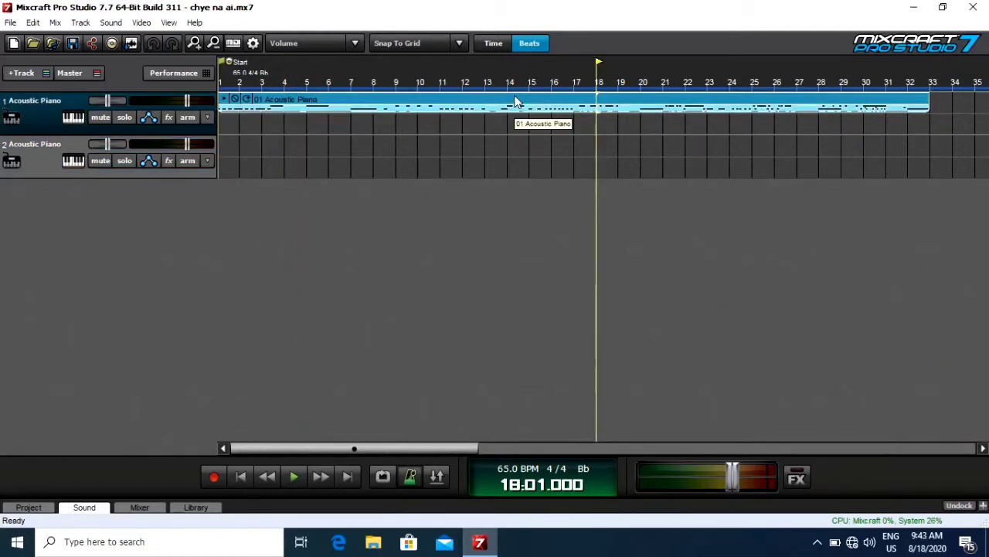
Copy the Acoustic Piano clip from track 1 onto track 2 and align its start with measure 1
{"action": "right_click", "coordinate": [516, 102]}
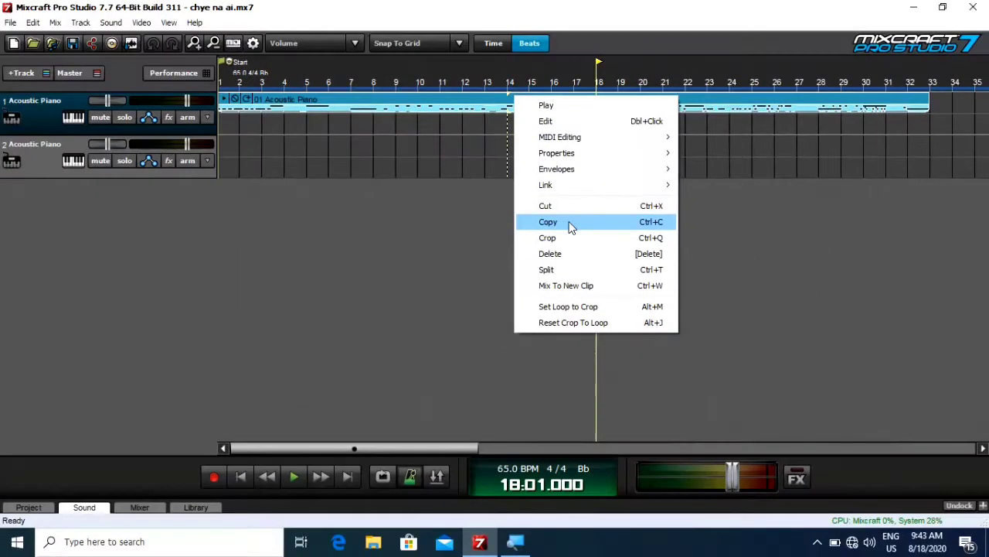
{"action": "left_click", "coordinate": [571, 224]}
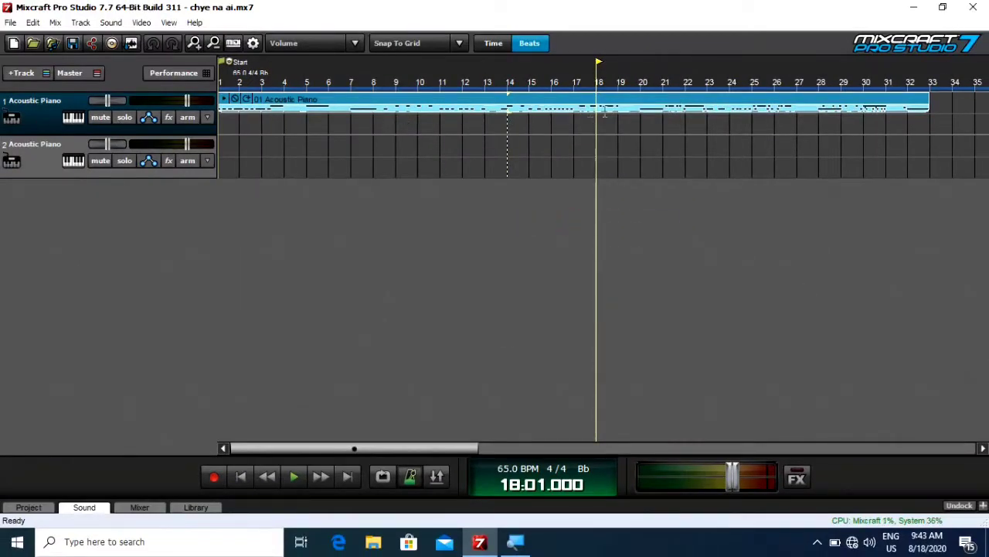
{"action": "left_click", "coordinate": [39, 144]}
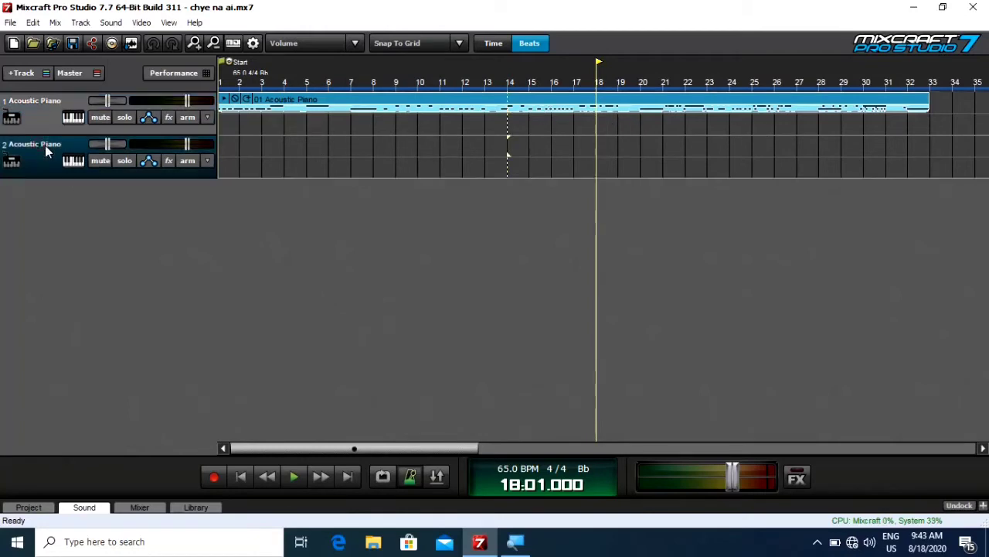
{"action": "left_click", "coordinate": [221, 79]}
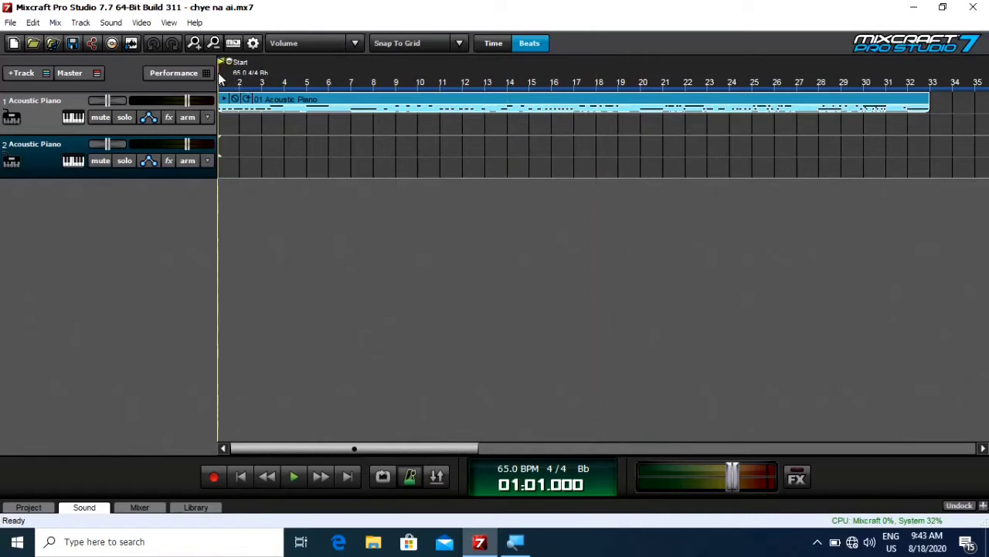
{"action": "right_click", "coordinate": [231, 146]}
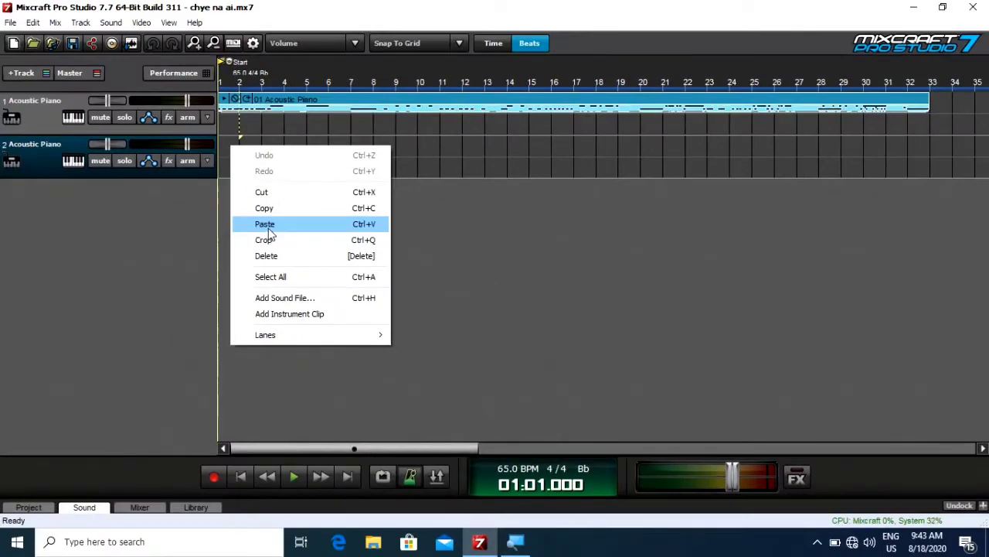
{"action": "left_click", "coordinate": [267, 226]}
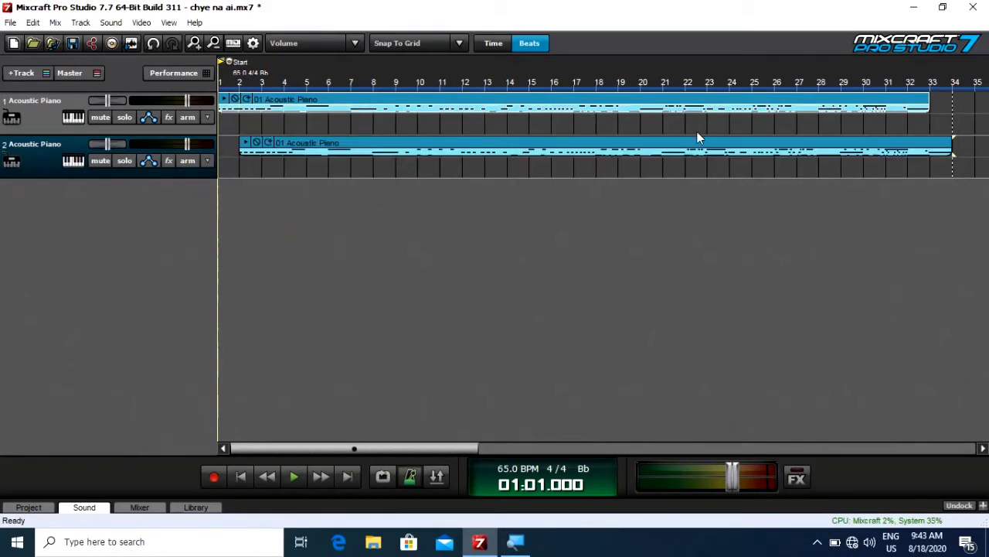
{"action": "left_click_drag", "start_coordinate": [745, 144], "coordinate": [703, 144]}
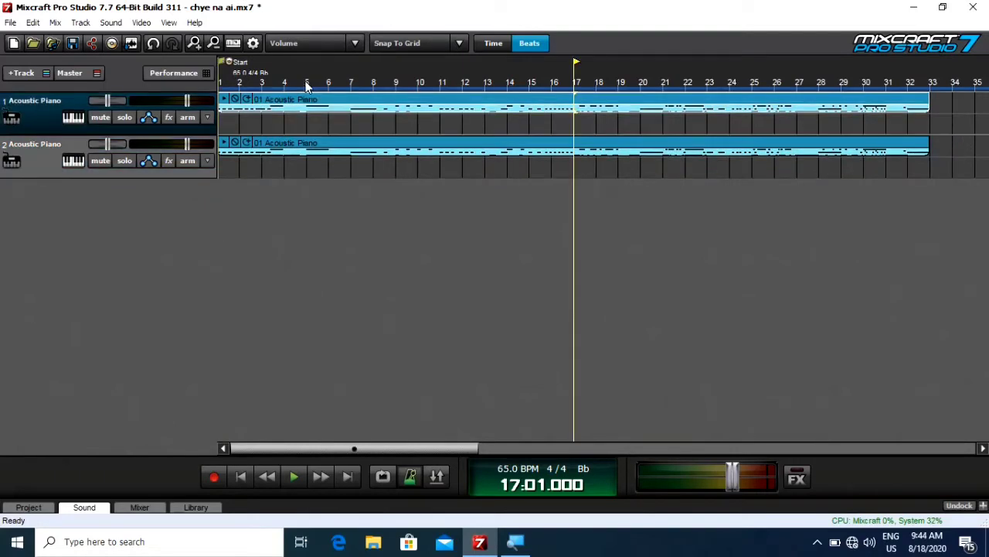
Split the track 2 piano clip at measure 5
{"action": "left_click", "coordinate": [306, 82]}
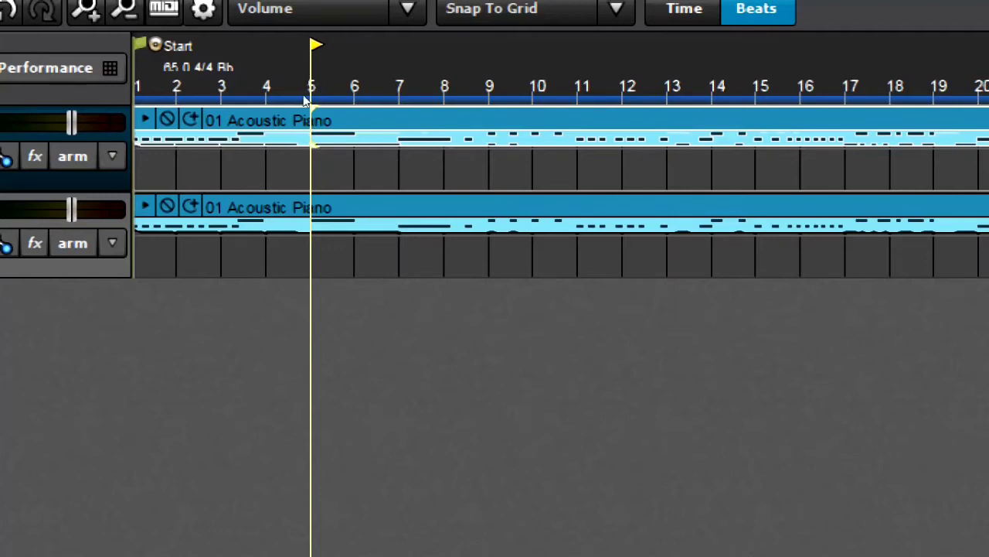
{"action": "right_click", "coordinate": [306, 153]}
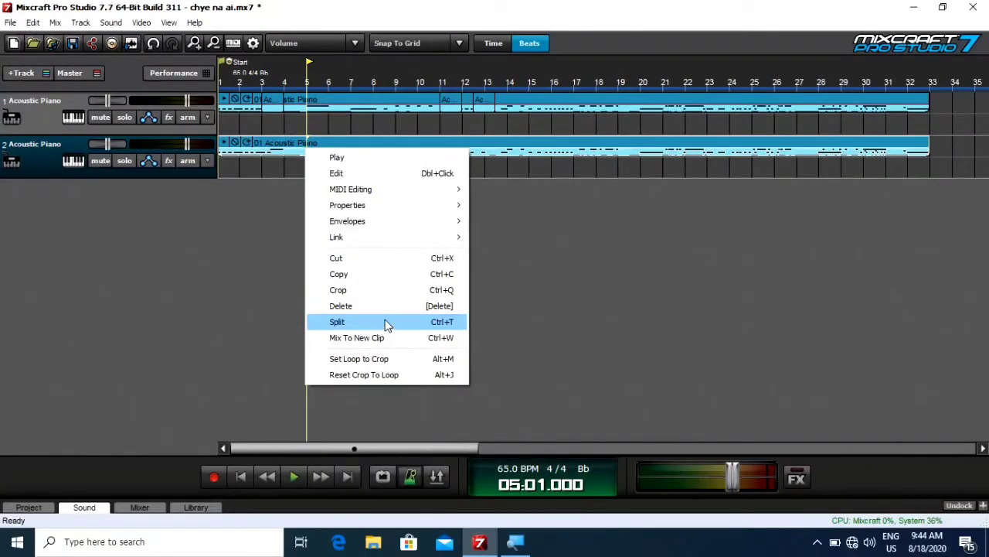
{"action": "left_click", "coordinate": [385, 321]}
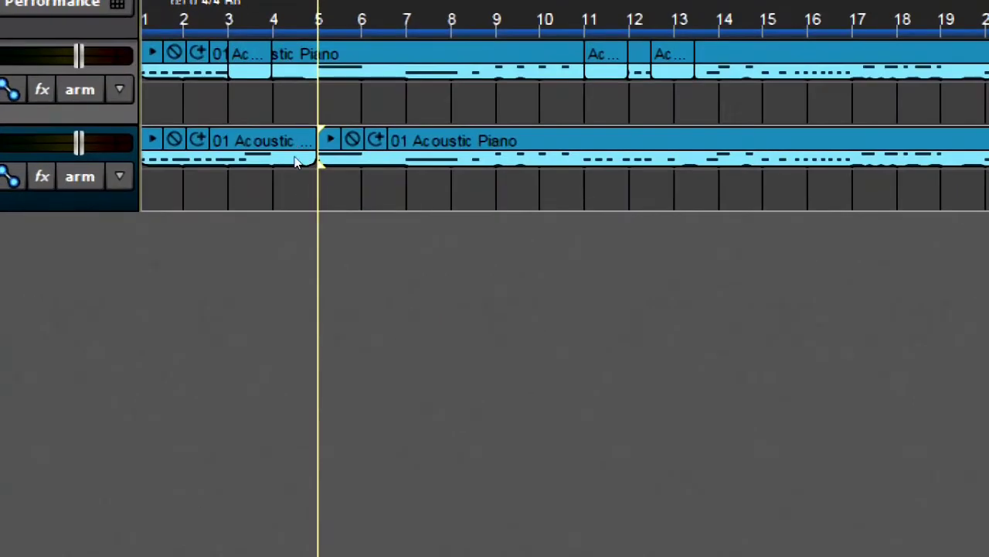
Try deleting the track 2 segment before measure 5, and undo the deletion
{"action": "left_click", "coordinate": [297, 141]}
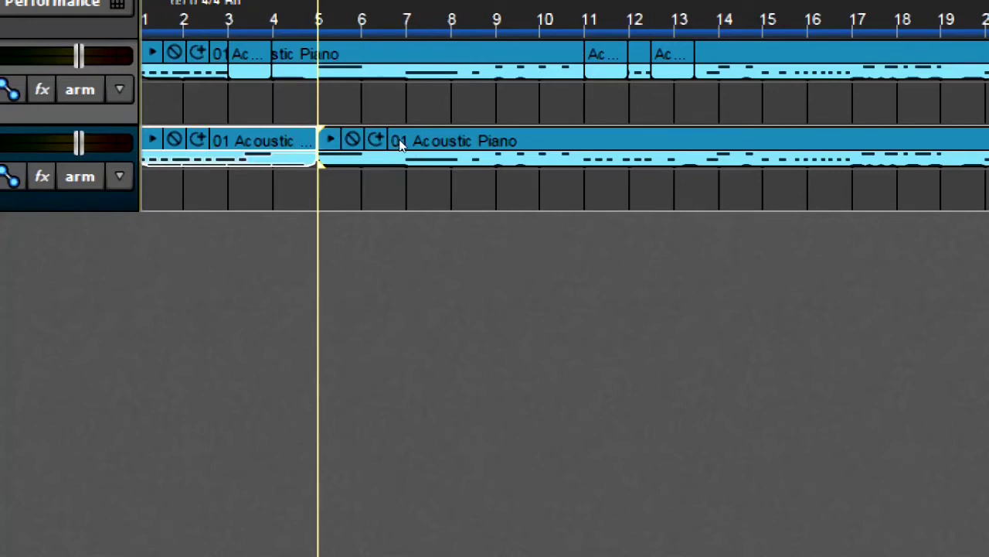
{"action": "left_click", "coordinate": [400, 145]}
{"action": "left_click", "coordinate": [287, 142]}
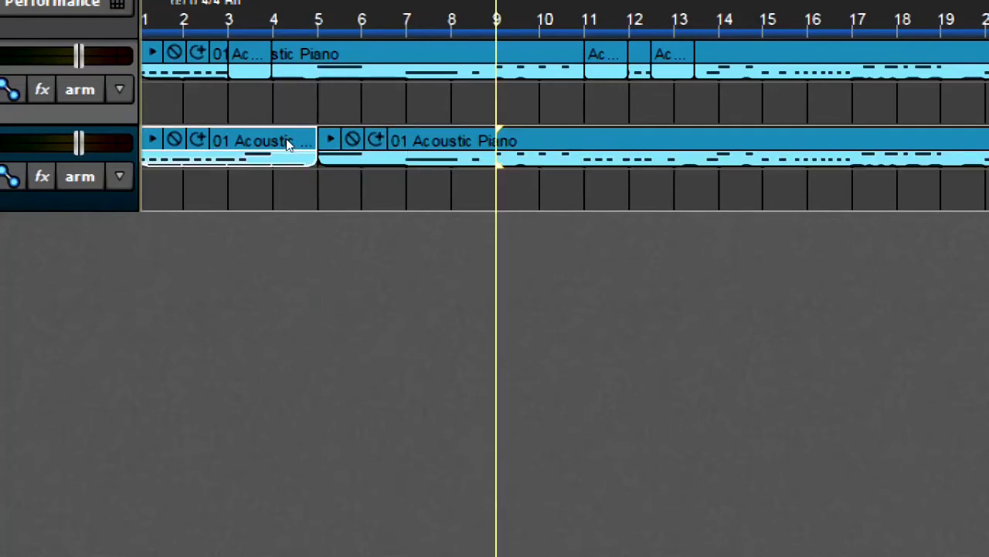
{"action": "left_click", "coordinate": [286, 144]}
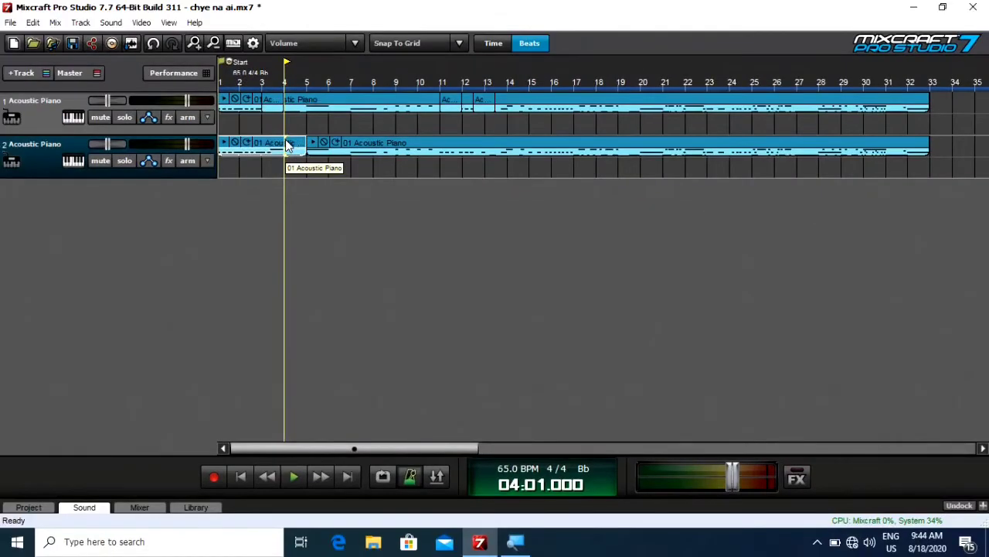
{"action": "key", "text": "Delete"}
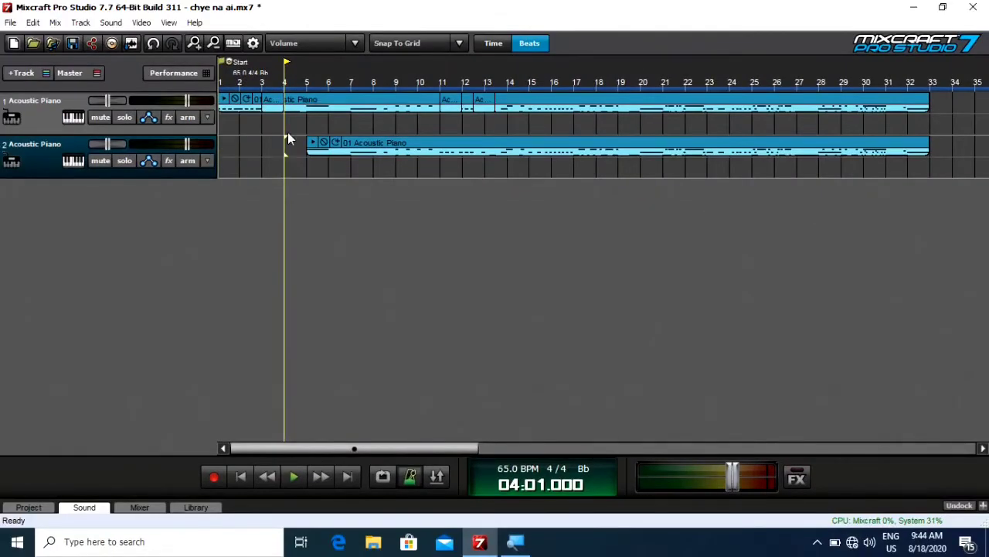
{"action": "key", "text": "ctrl+z"}
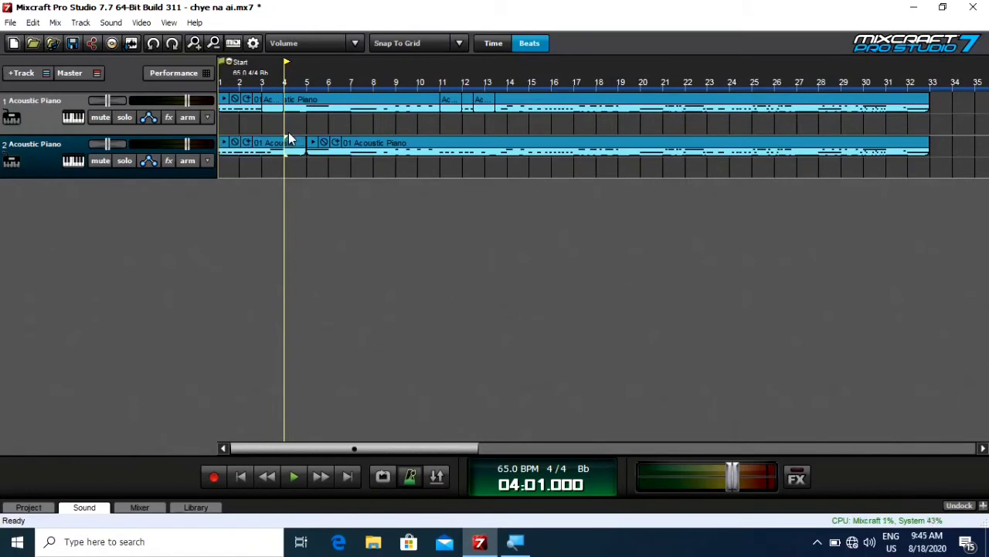
Delete the short opening segment of track 2 before measure 5, using undo and redo on the deletion
{"action": "right_click", "coordinate": [290, 141]}
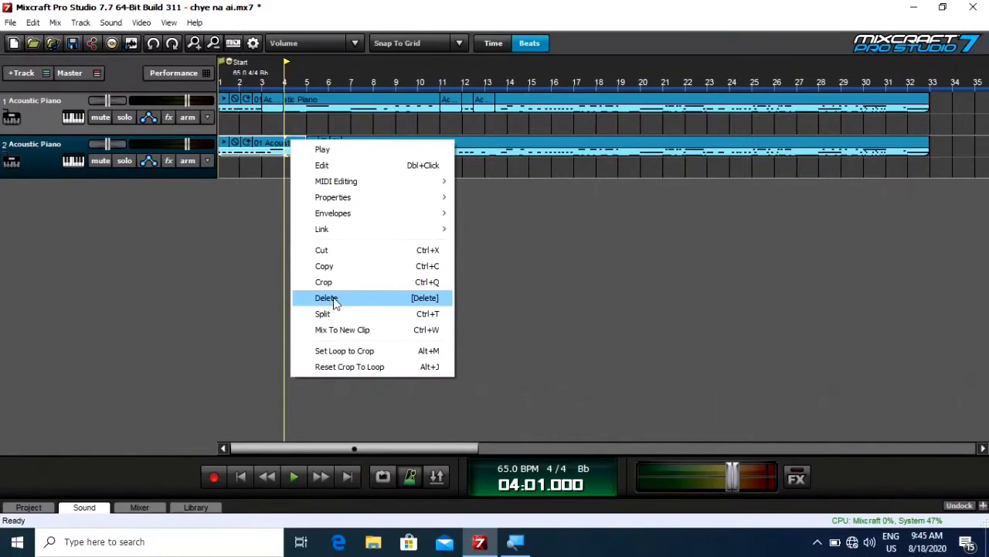
{"action": "left_click", "coordinate": [326, 299]}
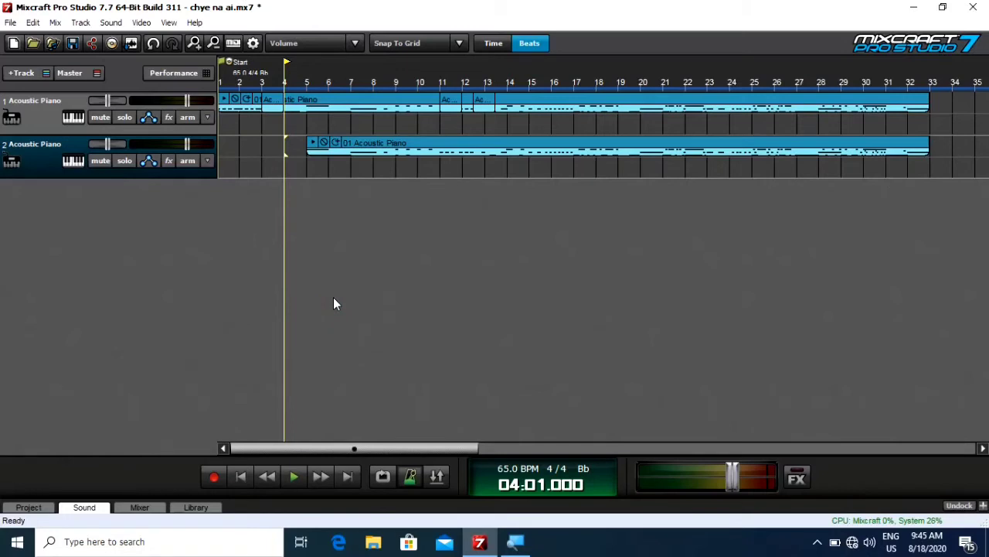
{"action": "key", "text": "ctrl+z"}
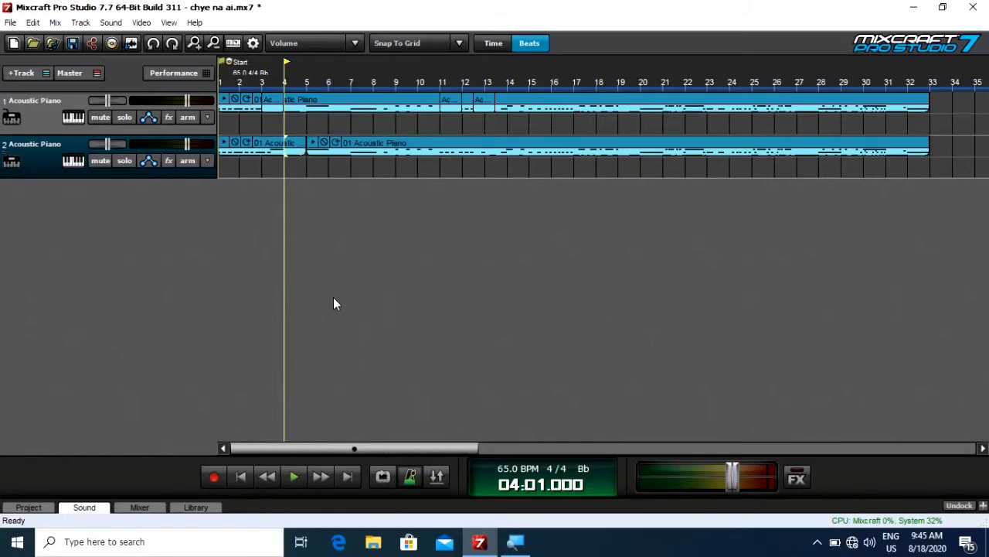
{"action": "key", "text": "ctrl+y"}
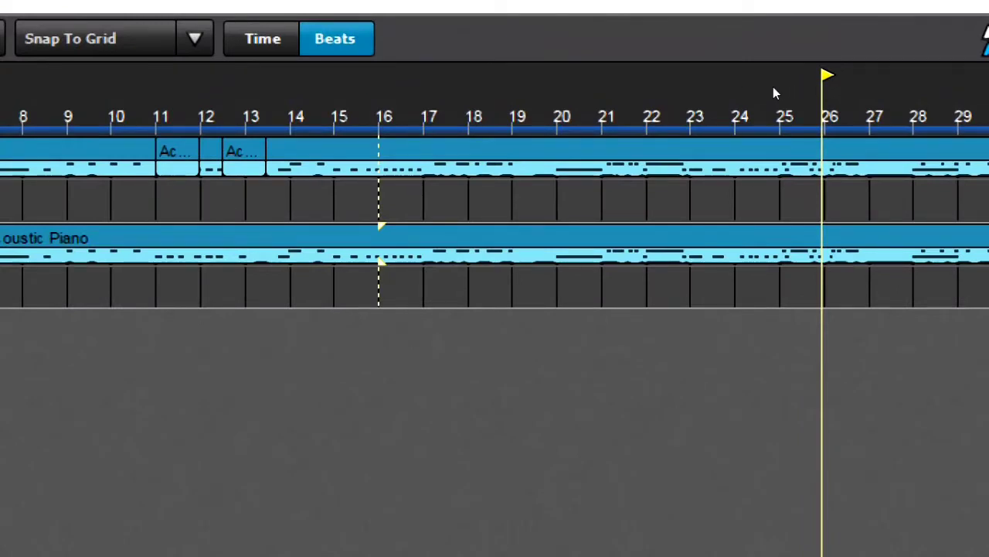
Split the track 2 clip at measure 26 and delete the part after it
{"action": "left_click", "coordinate": [773, 86]}
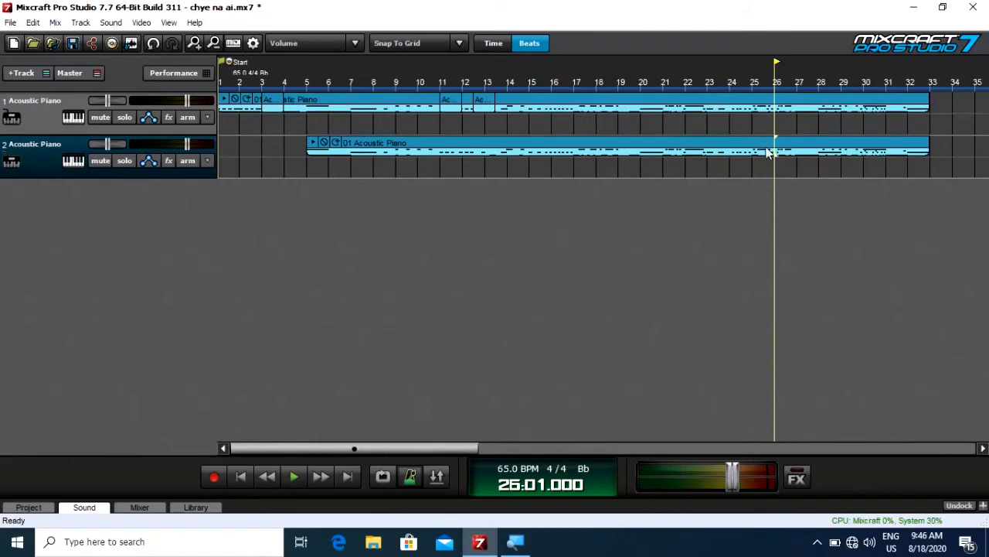
{"action": "left_click", "coordinate": [761, 148]}
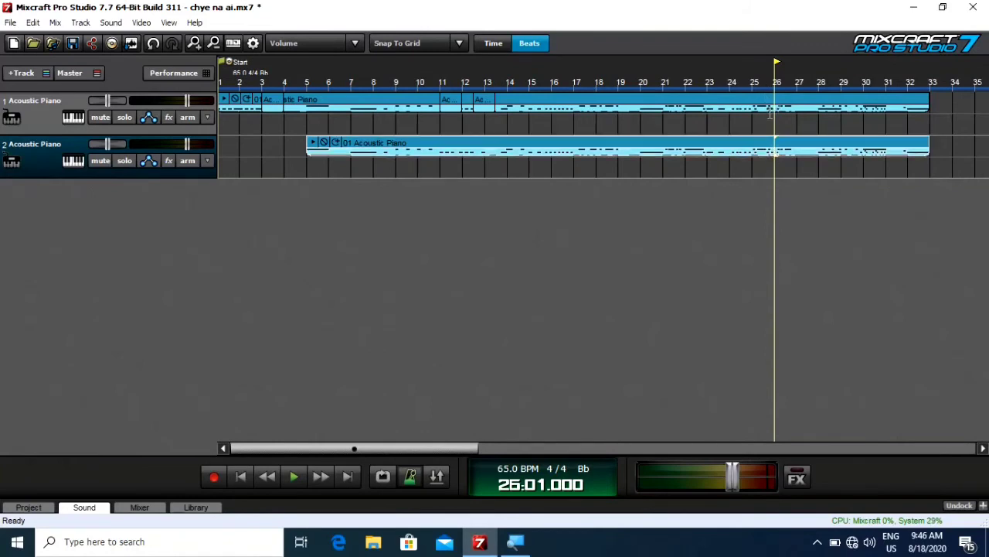
{"action": "key", "text": "t"}
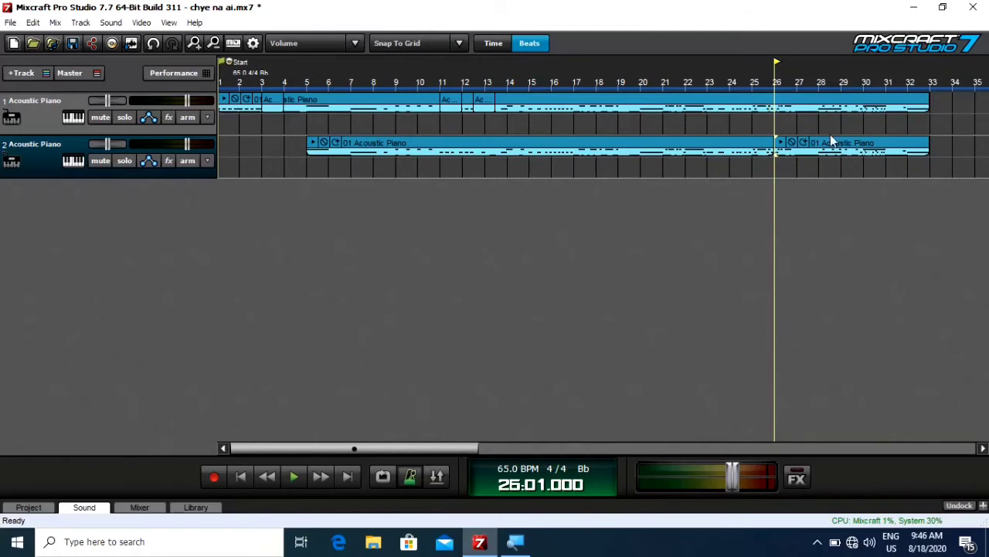
{"action": "left_click", "coordinate": [890, 147]}
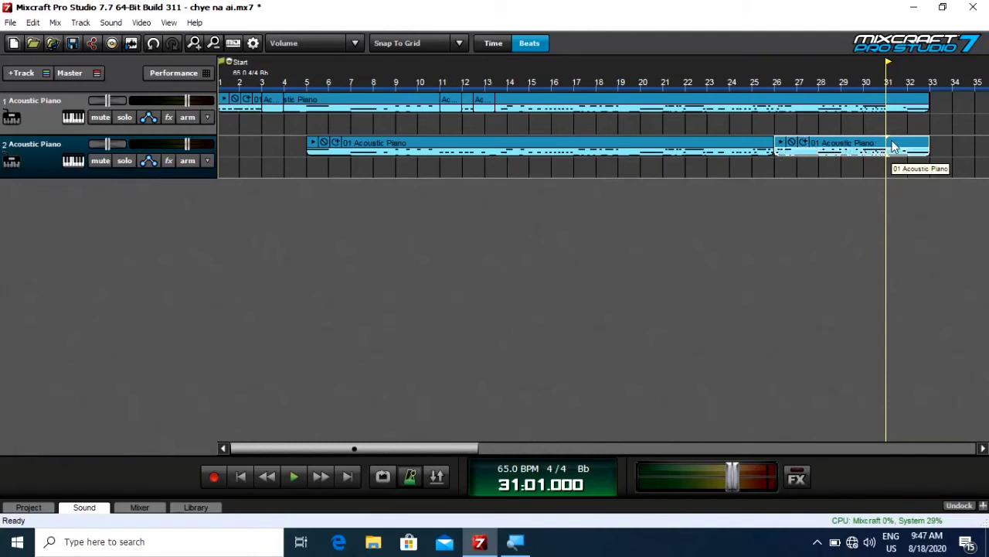
{"action": "key", "text": "Delete"}
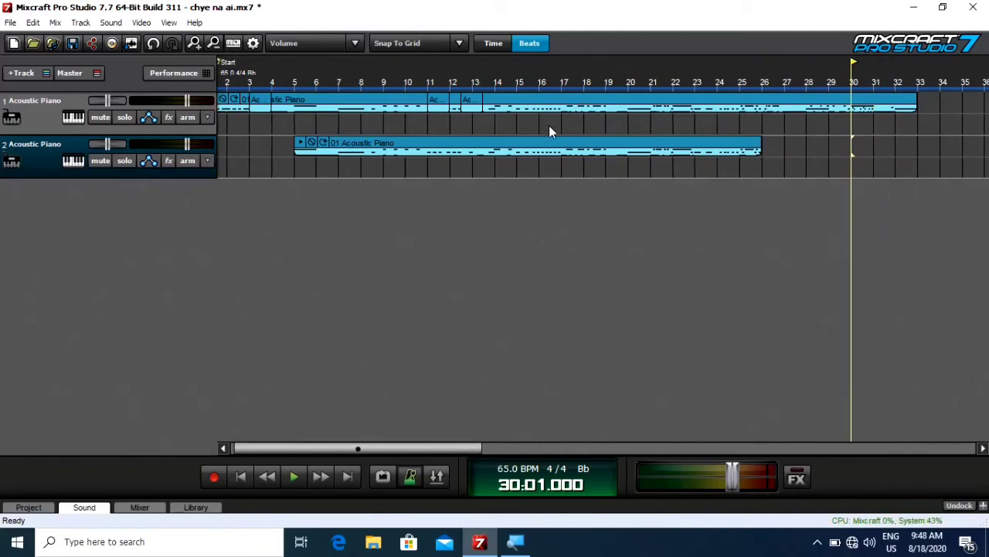
Try moving the trimmed track 2 clip onto track 1 at measure 33, and undo the move
{"action": "scroll", "coordinate": [516, 106], "scroll_direction": "down", "scroll_amount": 3}
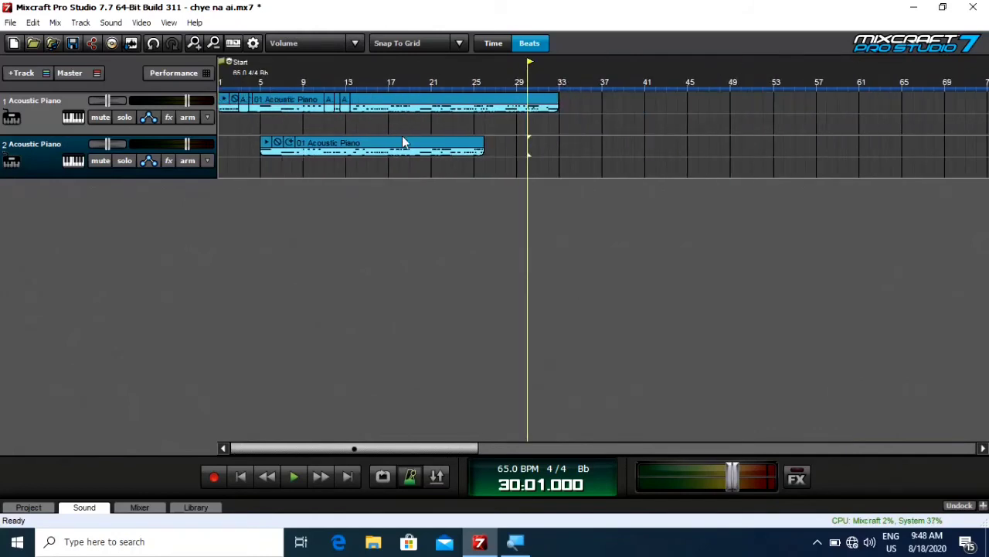
{"action": "left_click", "coordinate": [364, 147]}
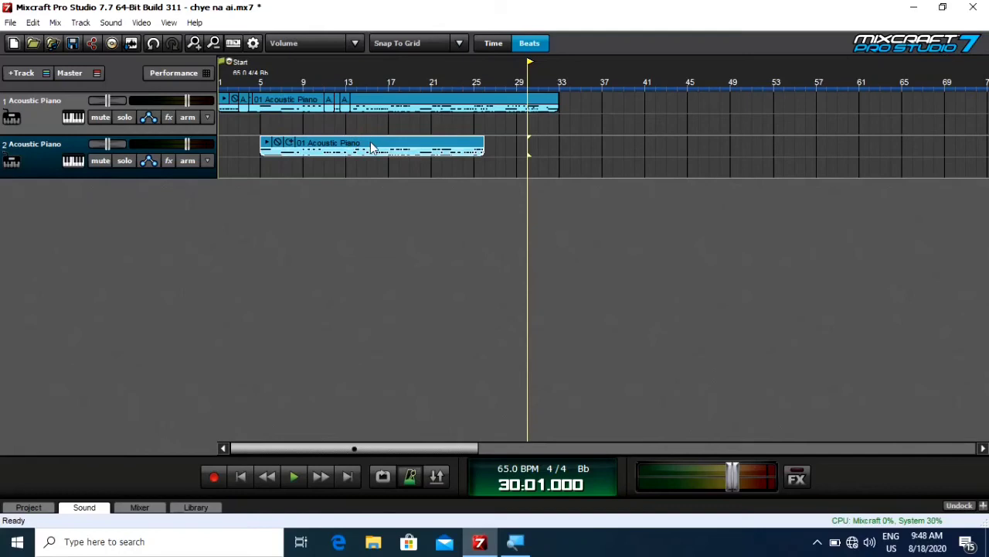
{"action": "left_click_drag", "start_coordinate": [371, 147], "coordinate": [667, 101]}
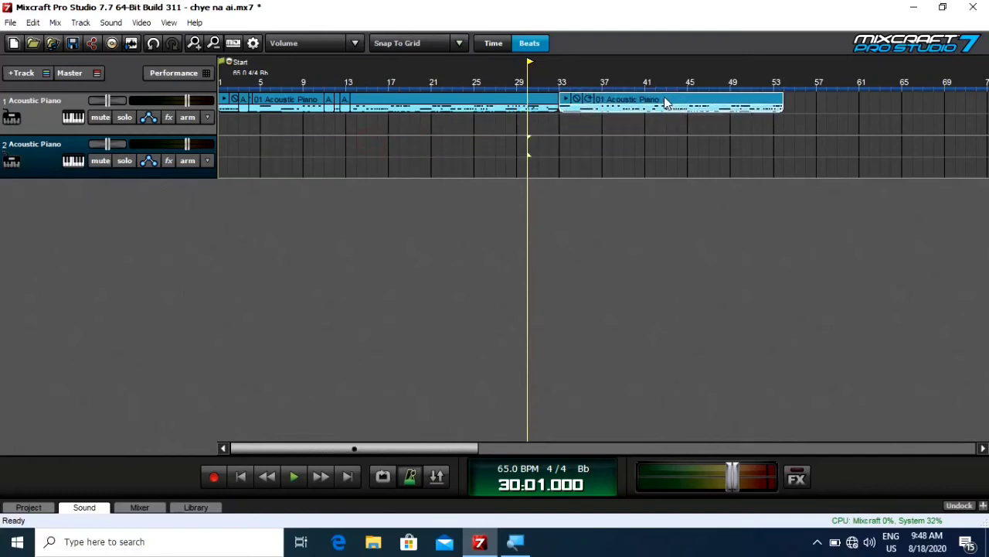
{"action": "key", "text": "ctrl+z"}
{"action": "left_click", "coordinate": [666, 102]}
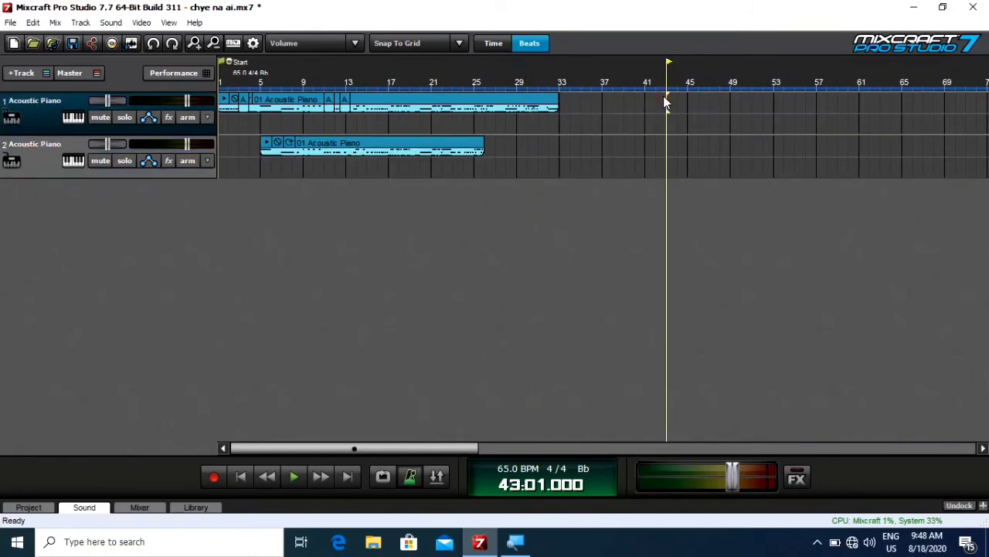
Cut the trimmed clip from track 2 and paste it onto track 1 at measure 33, directly after the existing clips
{"action": "left_click", "coordinate": [443, 142]}
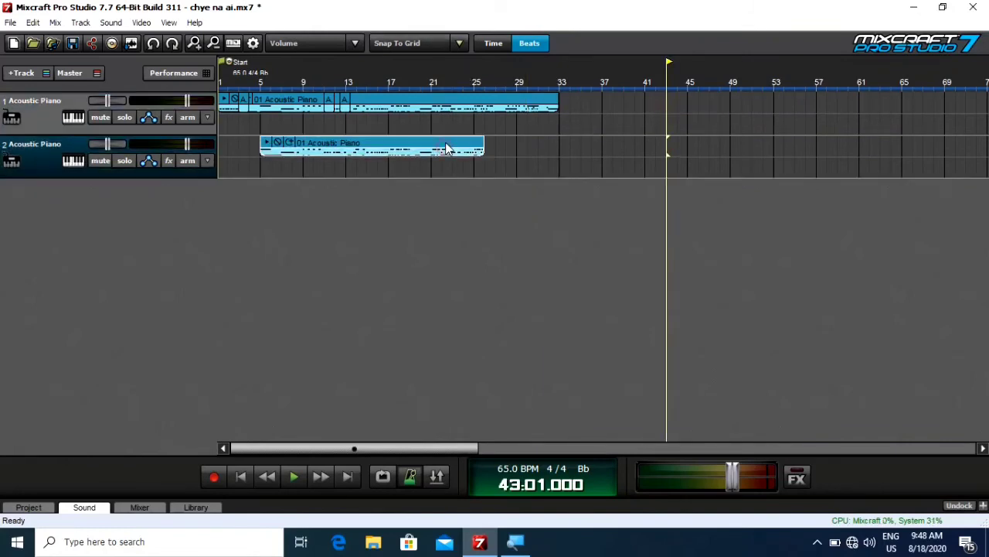
{"action": "right_click", "coordinate": [443, 143]}
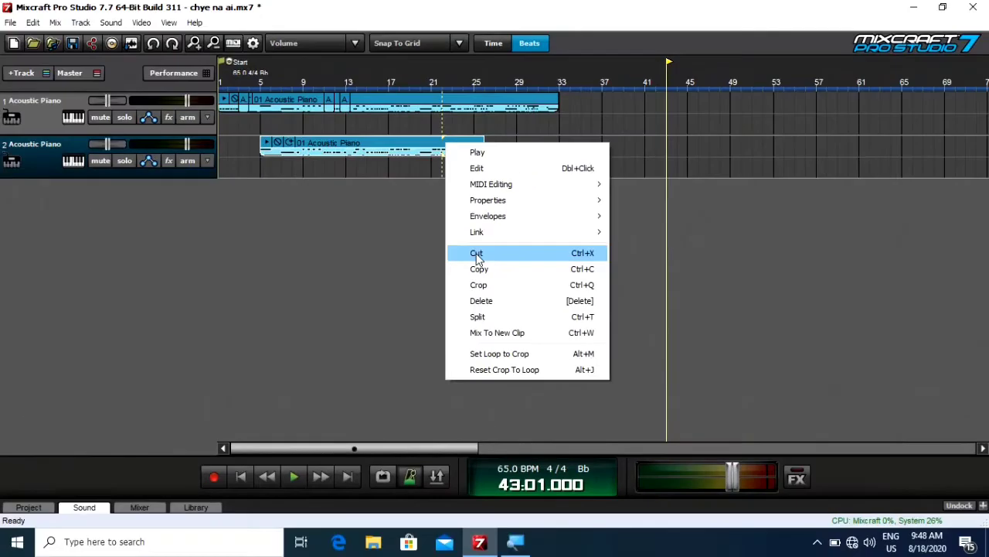
{"action": "left_click", "coordinate": [477, 257]}
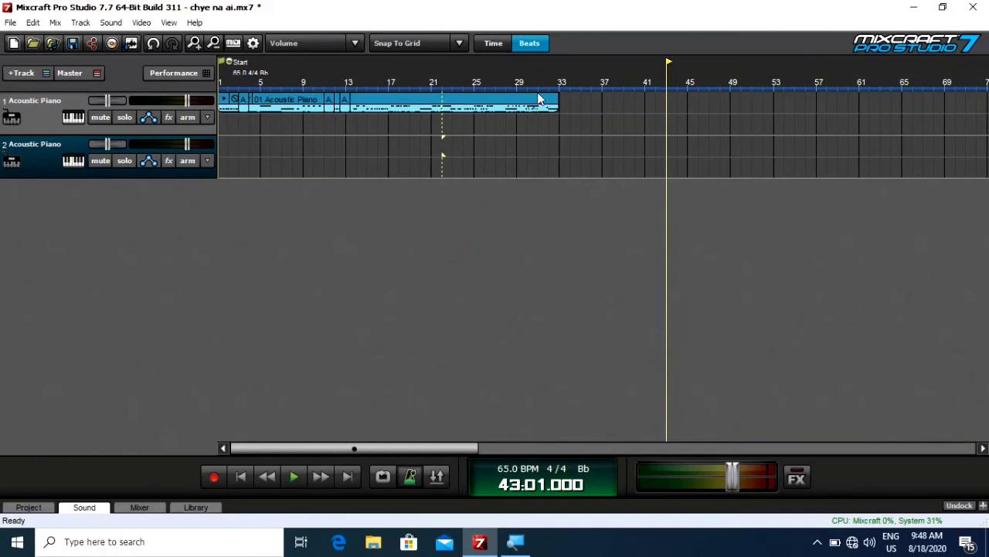
{"action": "left_click", "coordinate": [562, 82]}
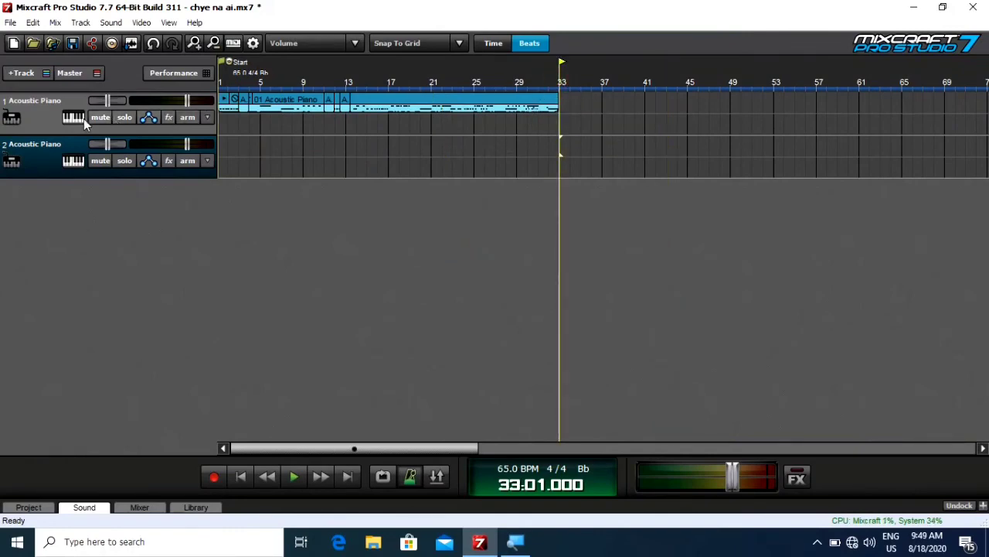
{"action": "left_click", "coordinate": [25, 118]}
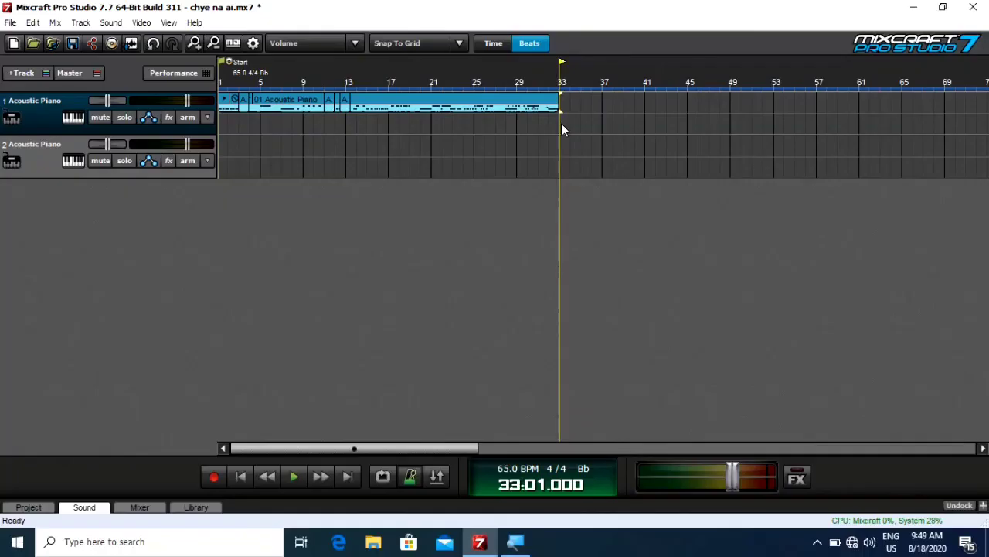
{"action": "key", "text": "ctrl+v"}
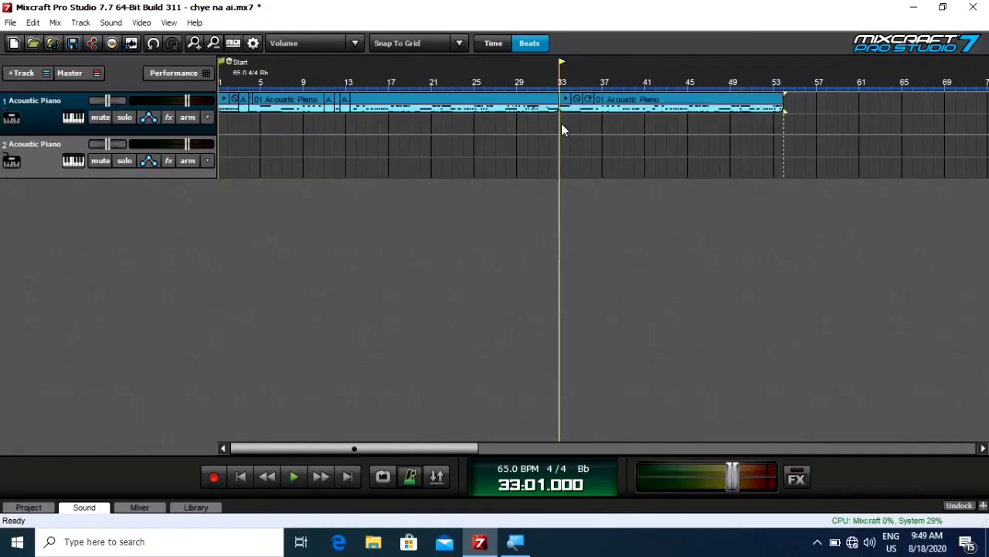